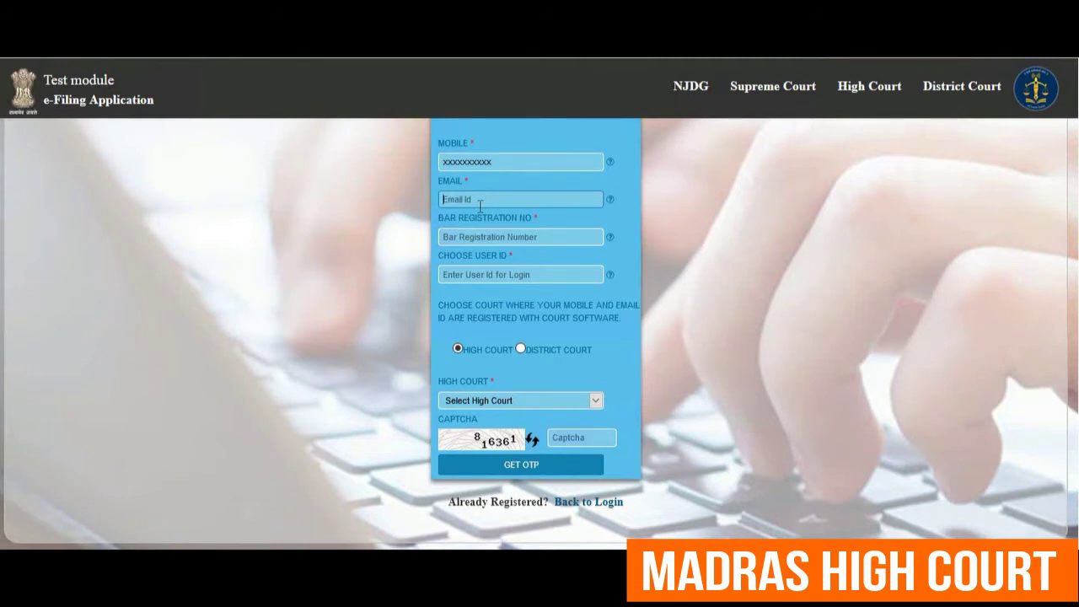
# Enter the e-mail address, bar registration number and a chosen user ID
pyautogui.press('Tab')
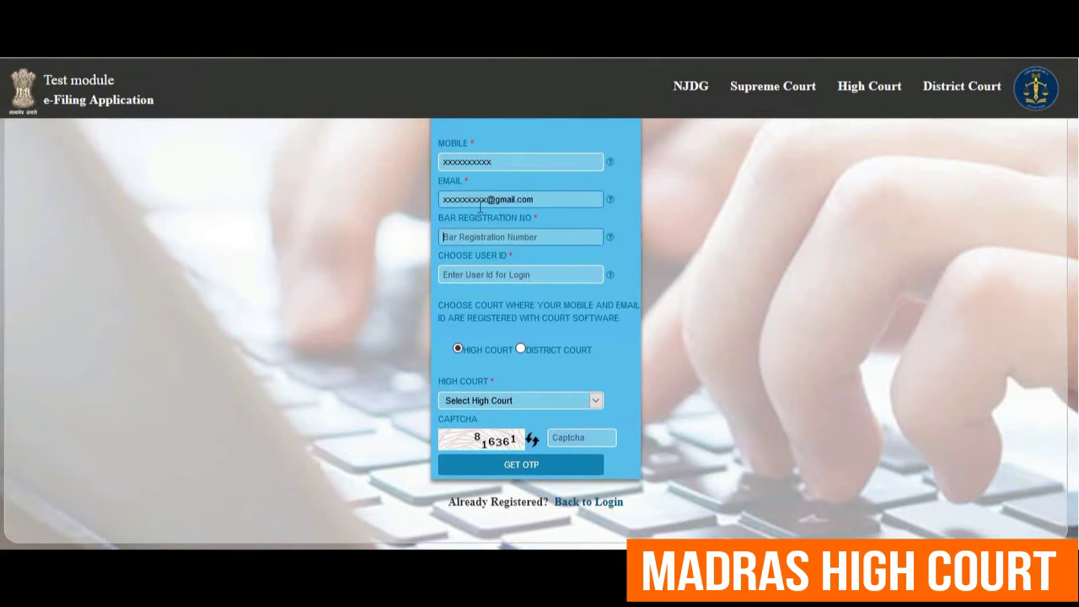
pyautogui.press('Tab')
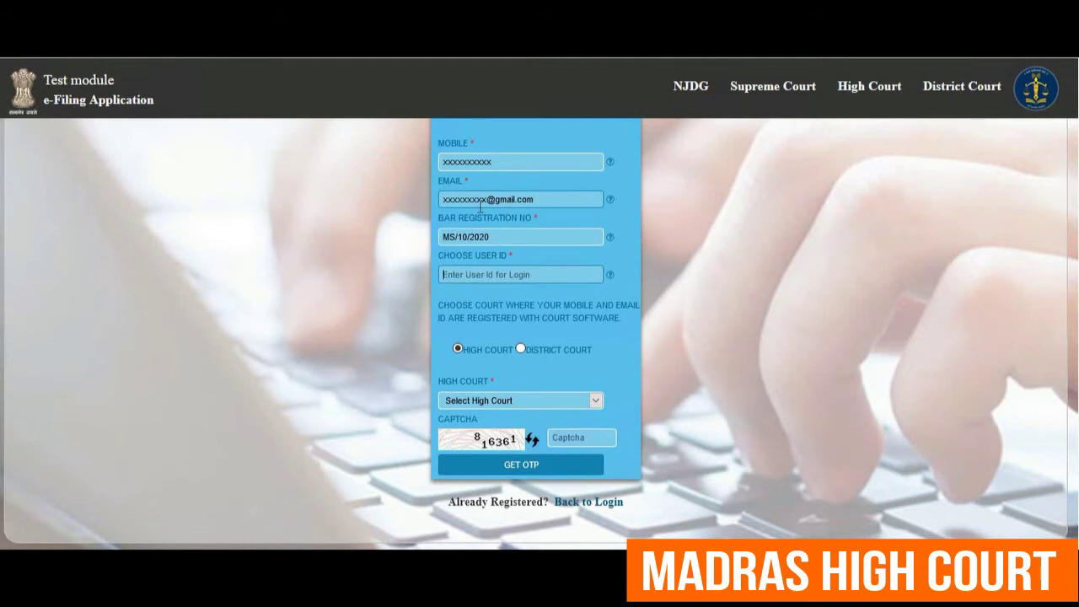
# Register under the High Court option with Madras selected, and fill in the captcha
pyautogui.click(462, 341)
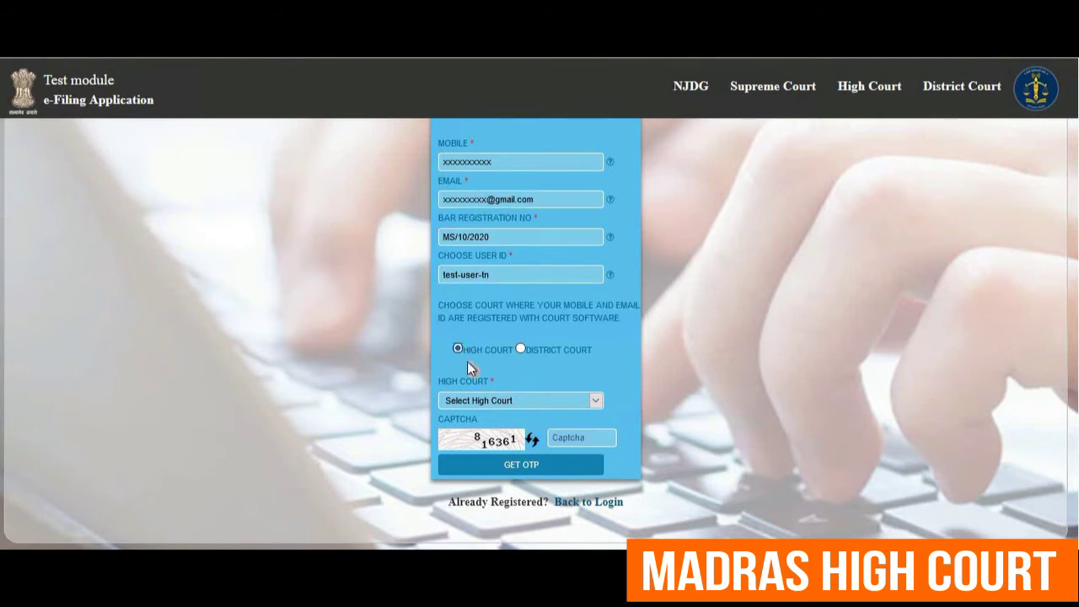
pyautogui.click(493, 407)
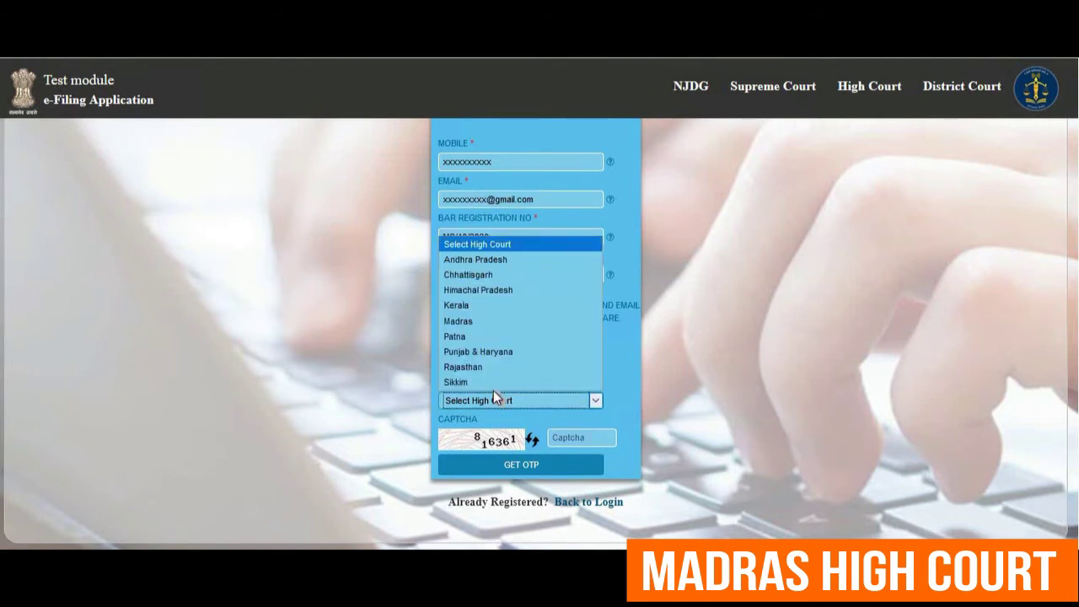
pyautogui.click(458, 320)
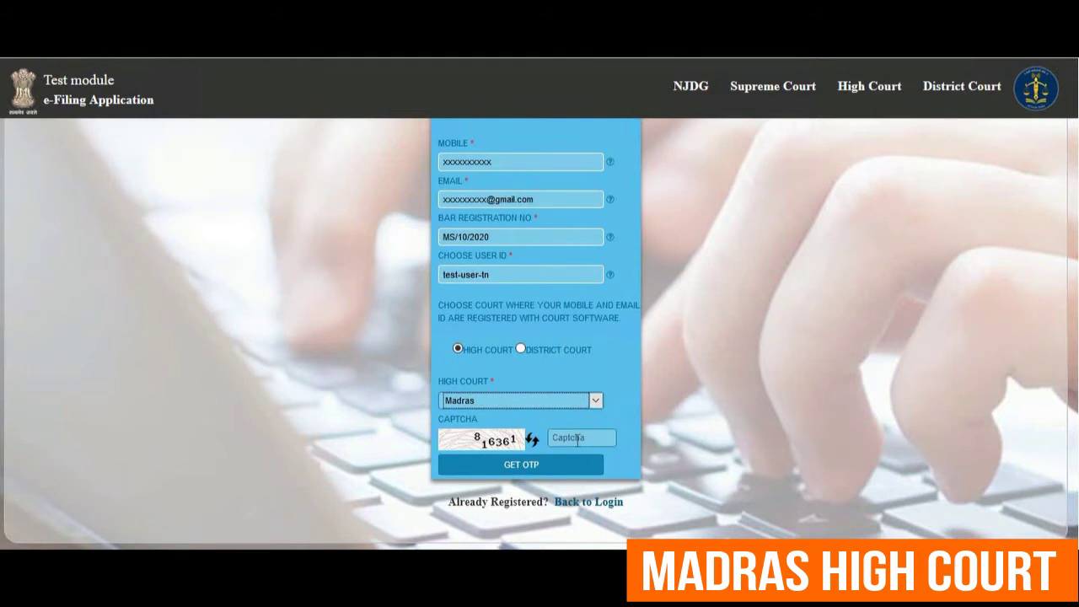
pyautogui.click(579, 437)
pyautogui.write('81636')
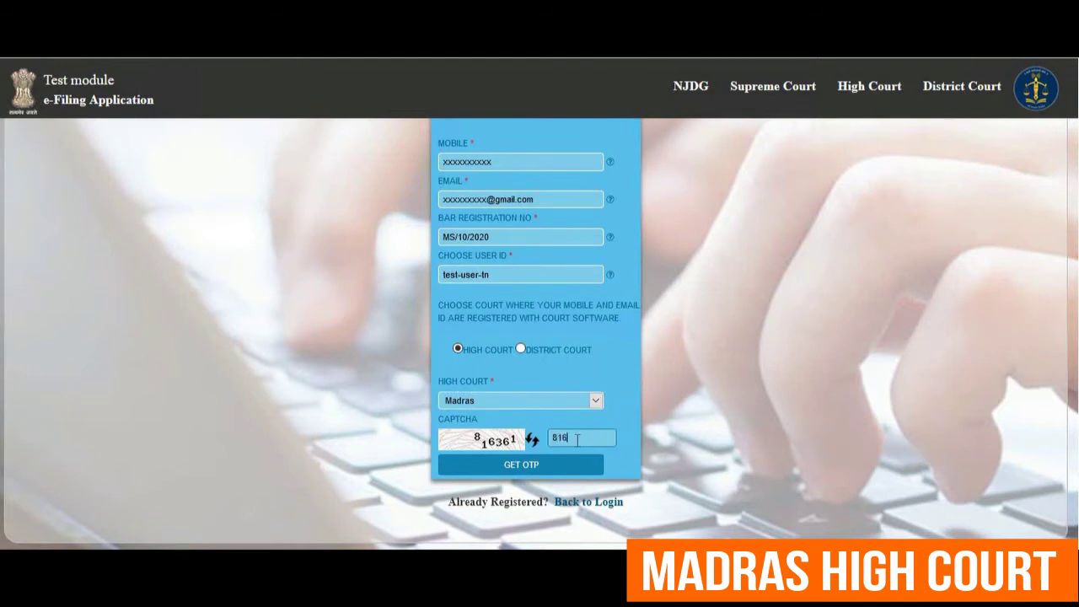
pyautogui.write('1')
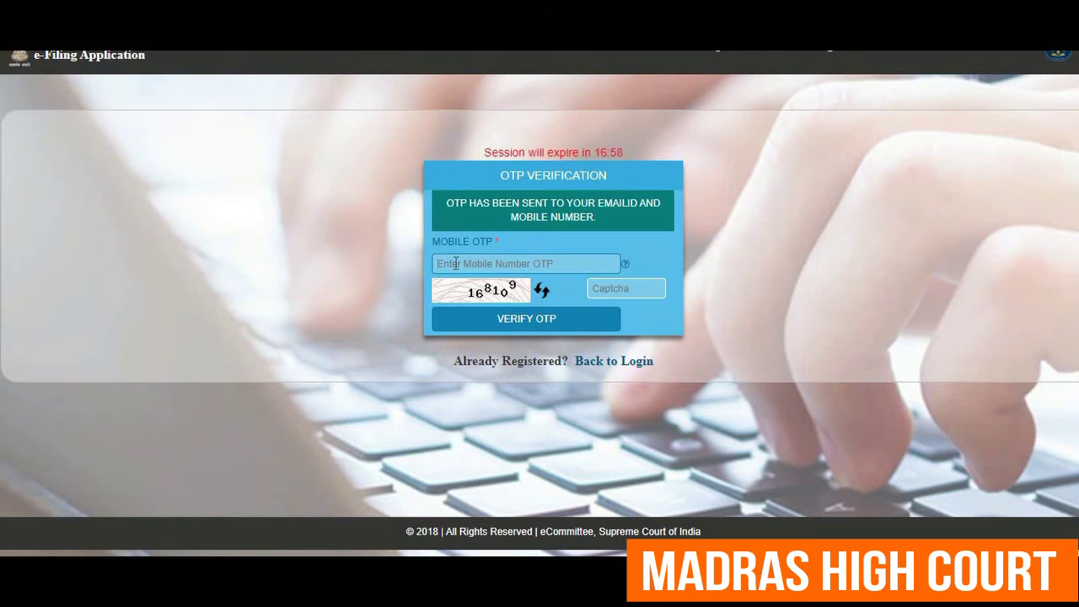
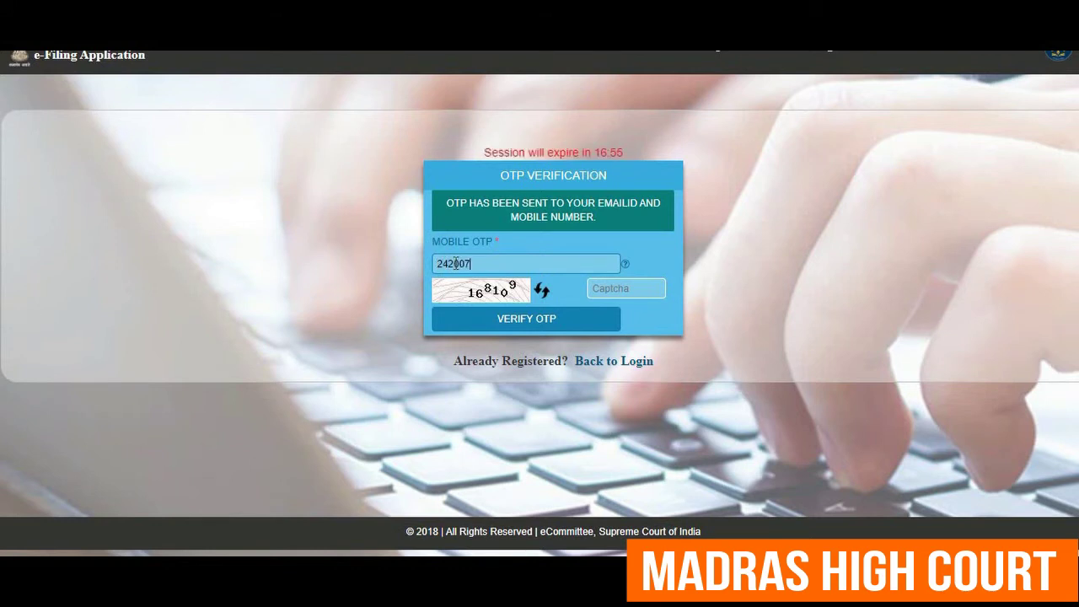
# Enter the received mobile OTP and the captcha, fixing a wrong digit, and verify the OTP
pyautogui.click(606, 289)
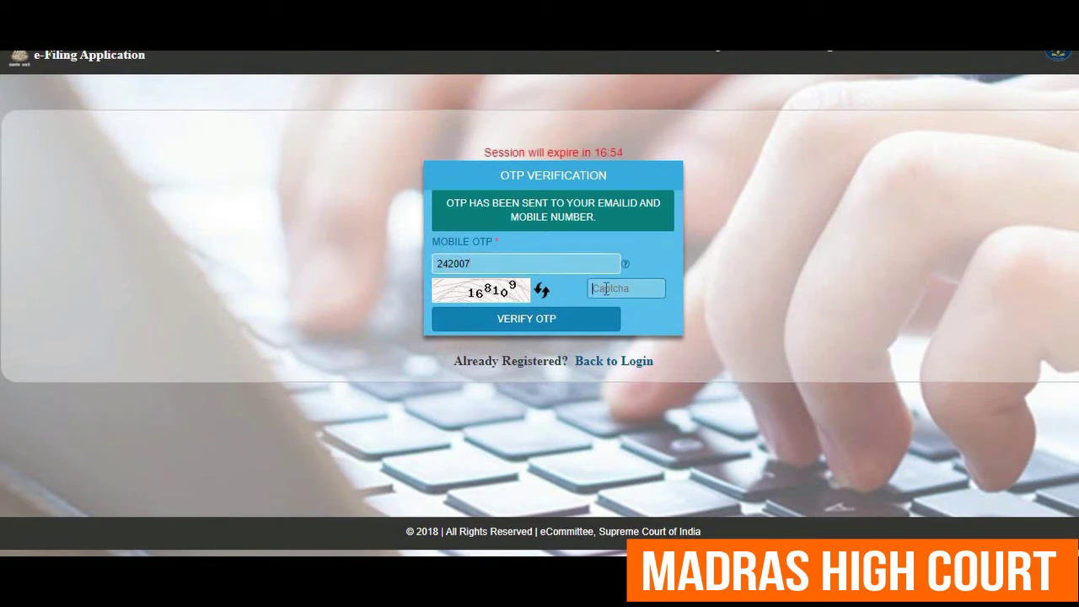
pyautogui.click(594, 288)
pyautogui.press('Delete')
pyautogui.write('1')
pyautogui.click(581, 329)
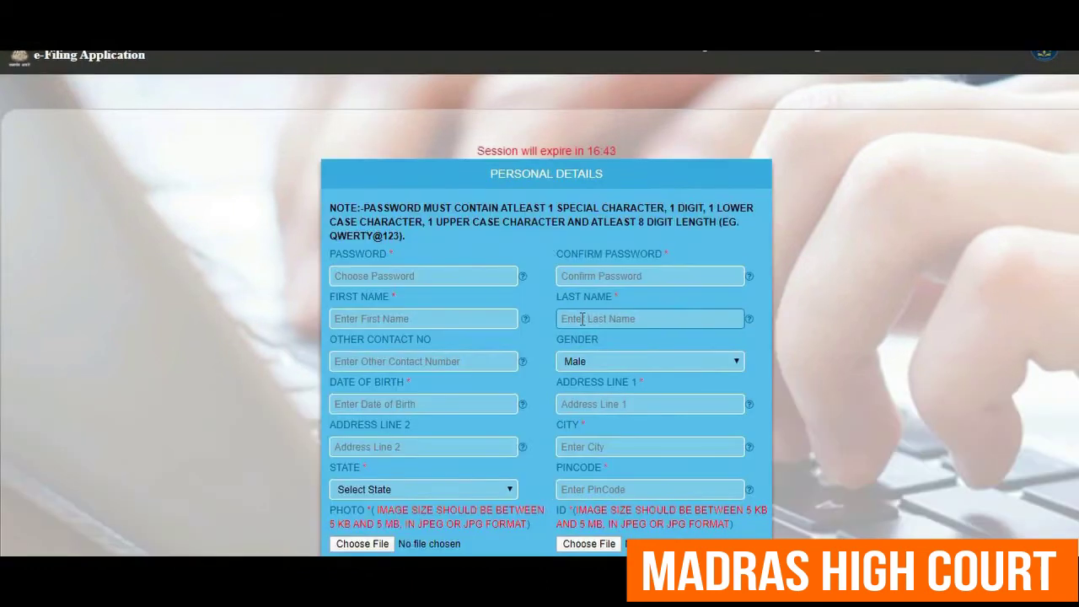
# Enter the account password and the matching confirmation
pyautogui.click(482, 284)
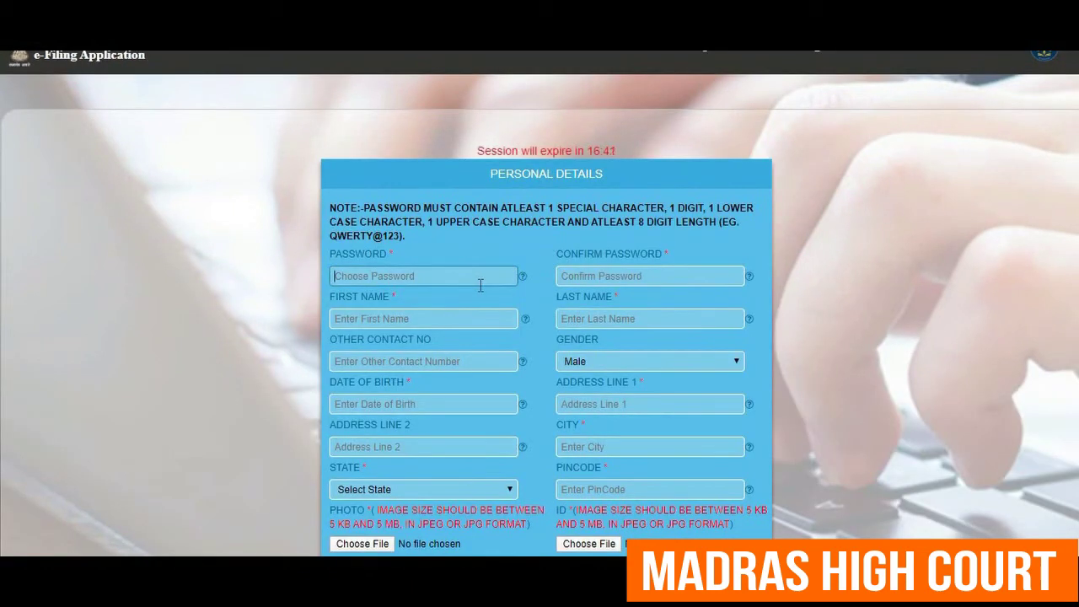
pyautogui.scroll(-2, 756, 260)
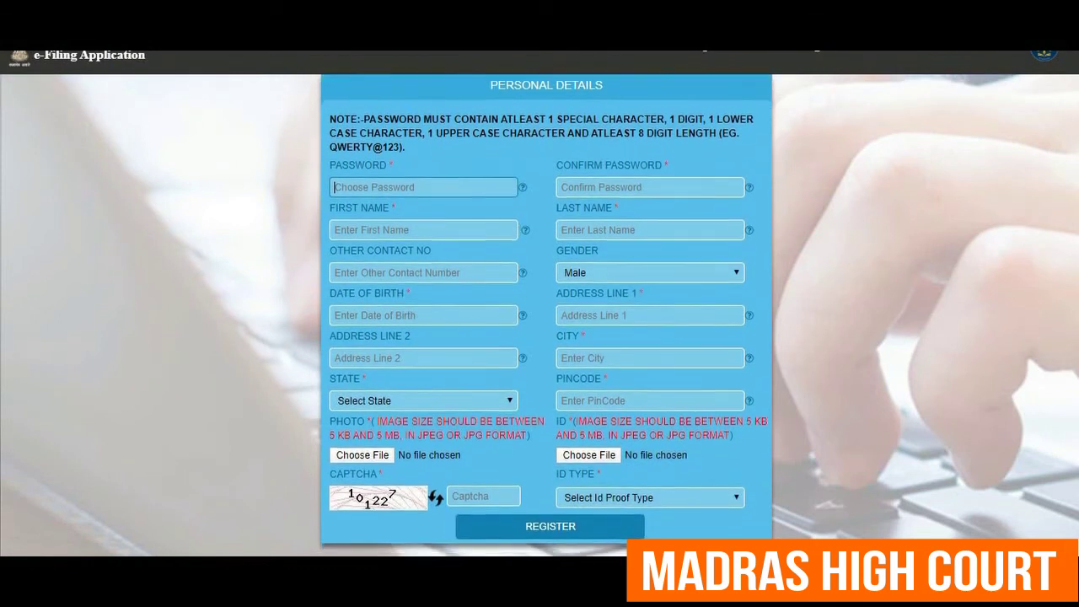
pyautogui.write('•')
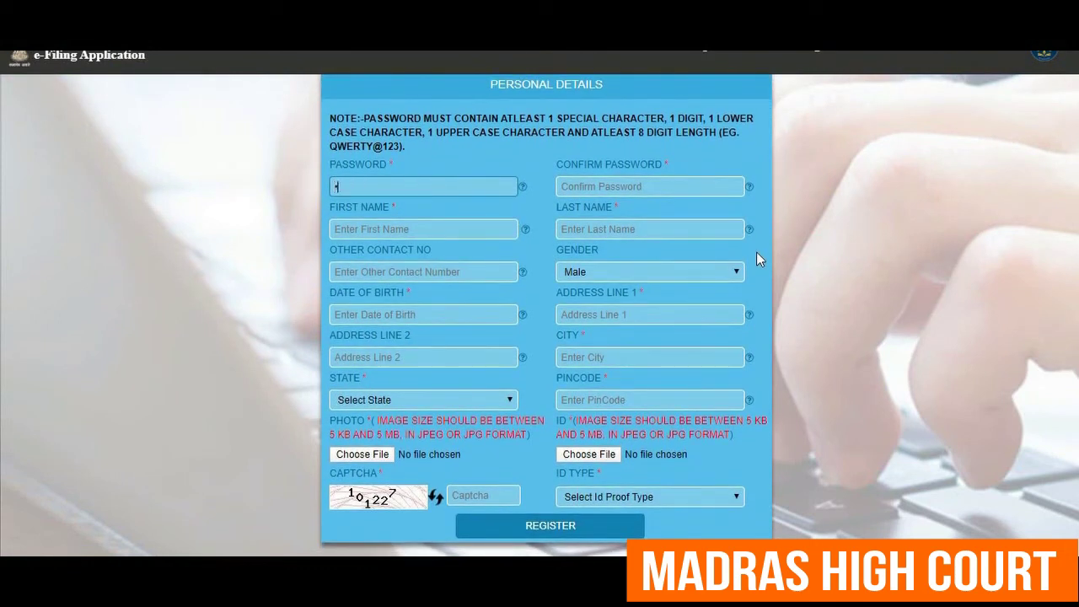
pyautogui.write('••••••••')
pyautogui.press('Tab')
pyautogui.write('•')
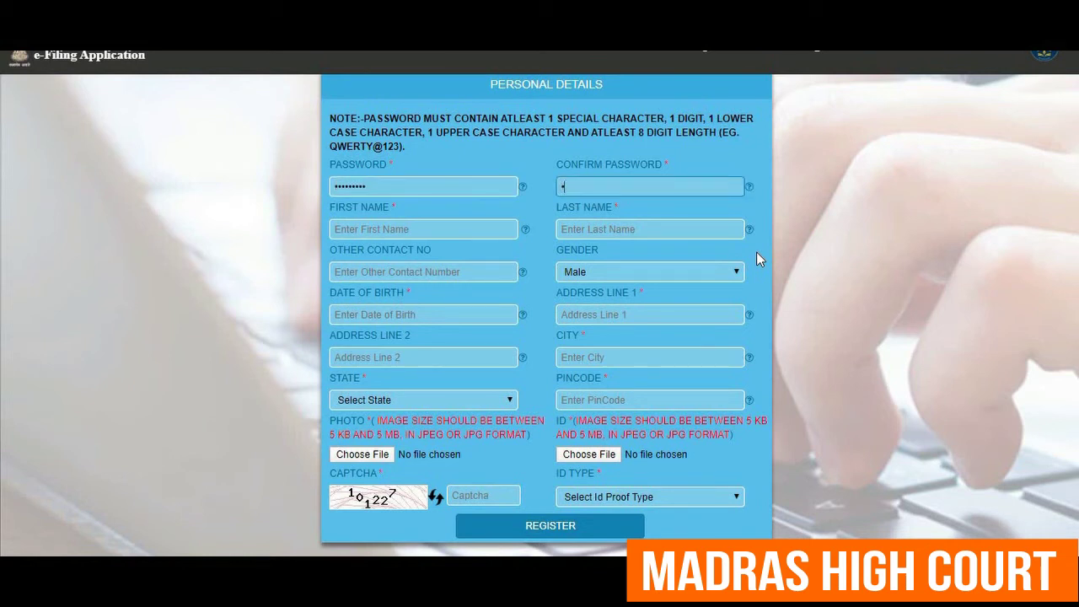
pyautogui.write('••••••••')
# Fill in placeholder first and last names for the applicant
pyautogui.press('Tab')
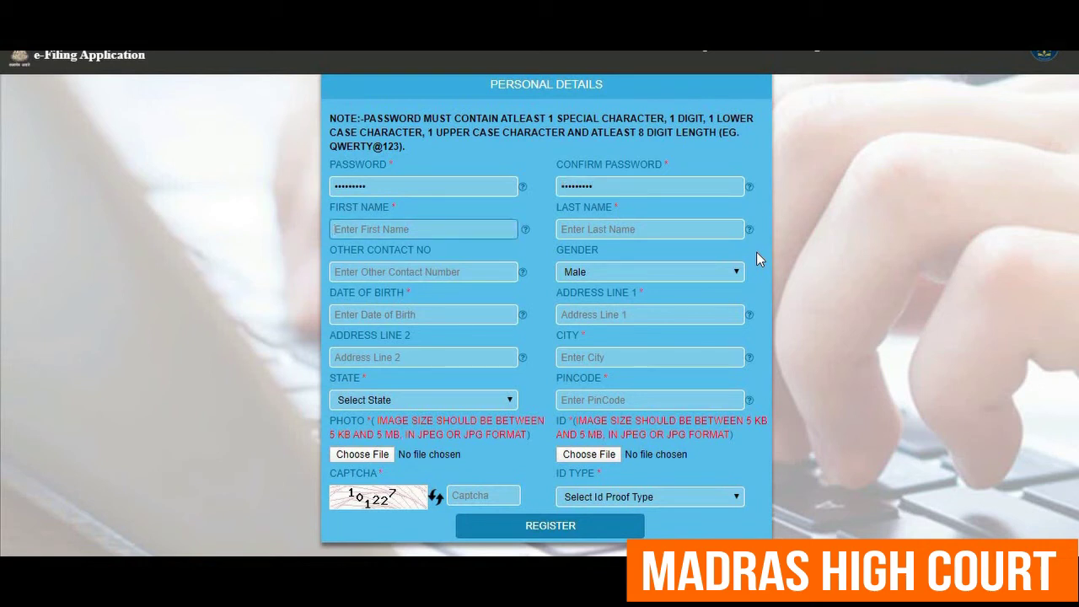
pyautogui.write('U')
pyautogui.press('BackSpace')
pyautogui.write('Y')
pyautogui.press('BackSpace')
pyautogui.write('TEST')
pyautogui.press('Tab')
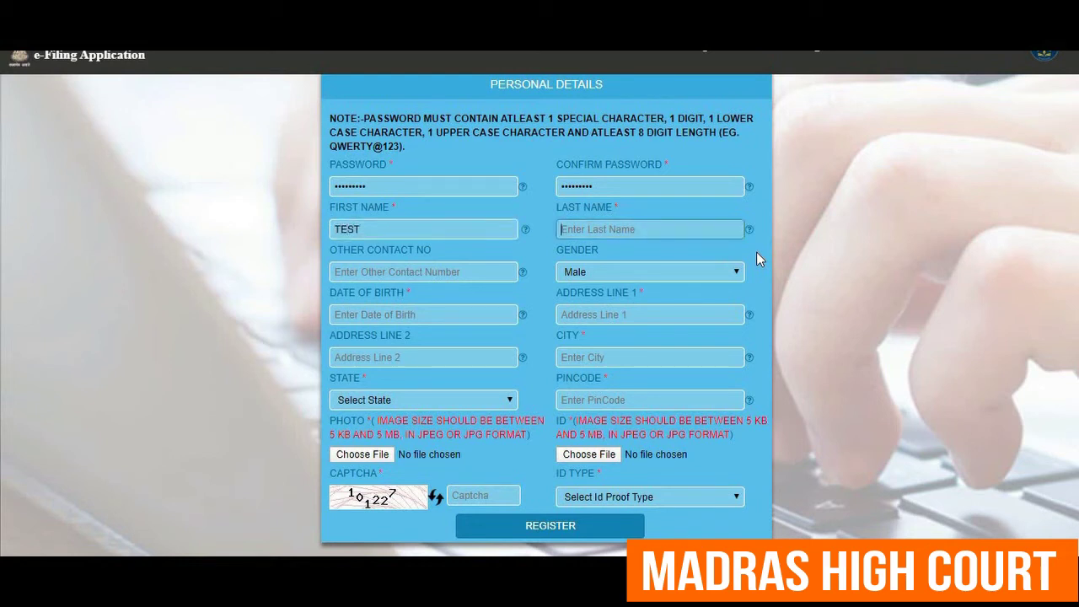
pyautogui.write('USER')
pyautogui.press('Tab')
pyautogui.press('Tab')
pyautogui.press('Tab')
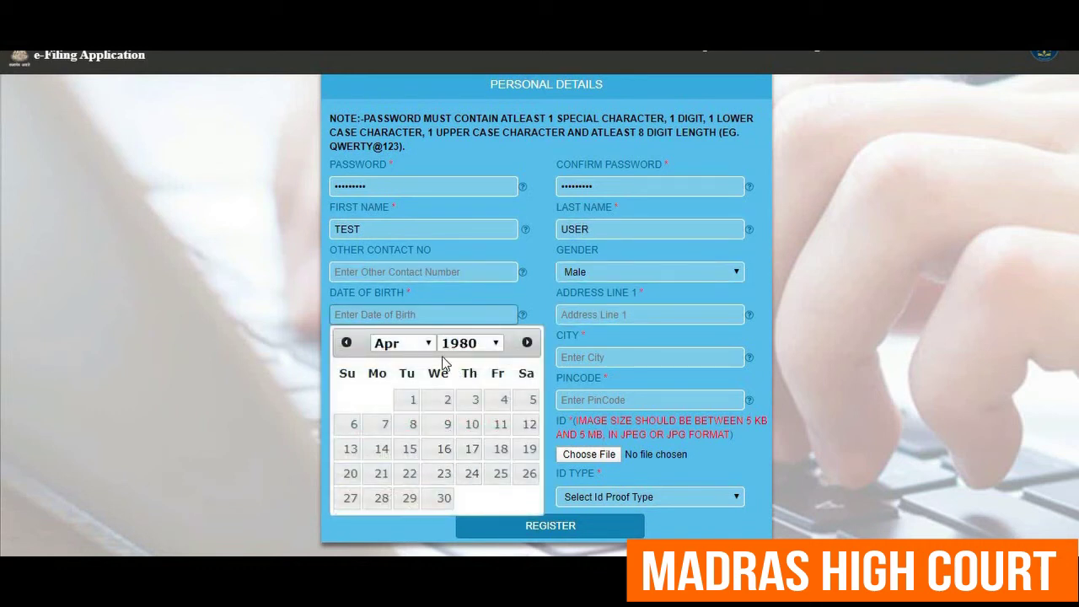
# Set the date of birth to 14/04/1976 in the date picker
pyautogui.click(460, 343)
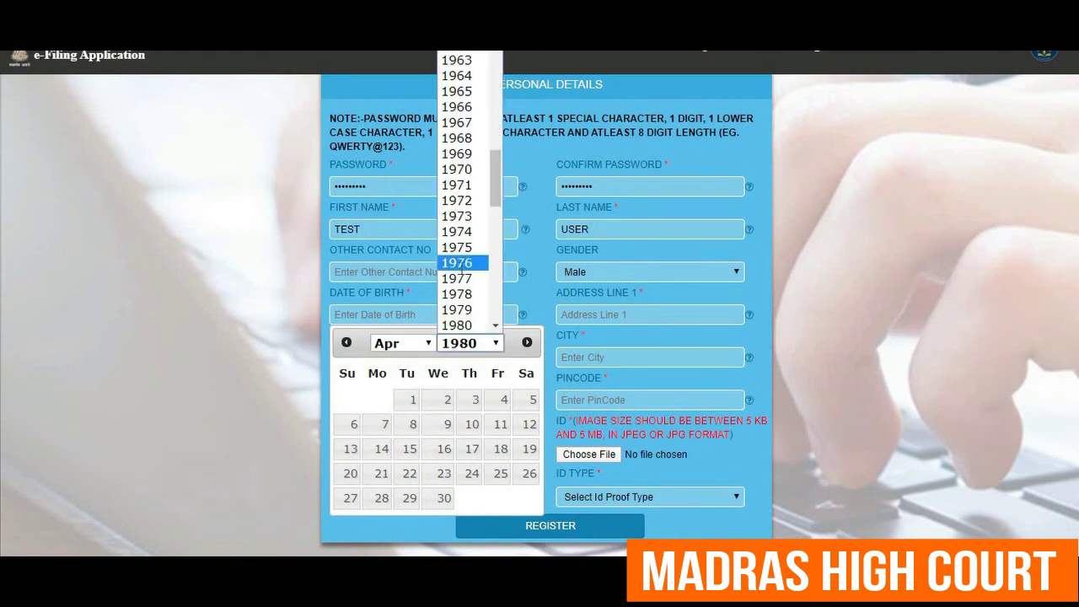
pyautogui.click(458, 263)
pyautogui.click(444, 449)
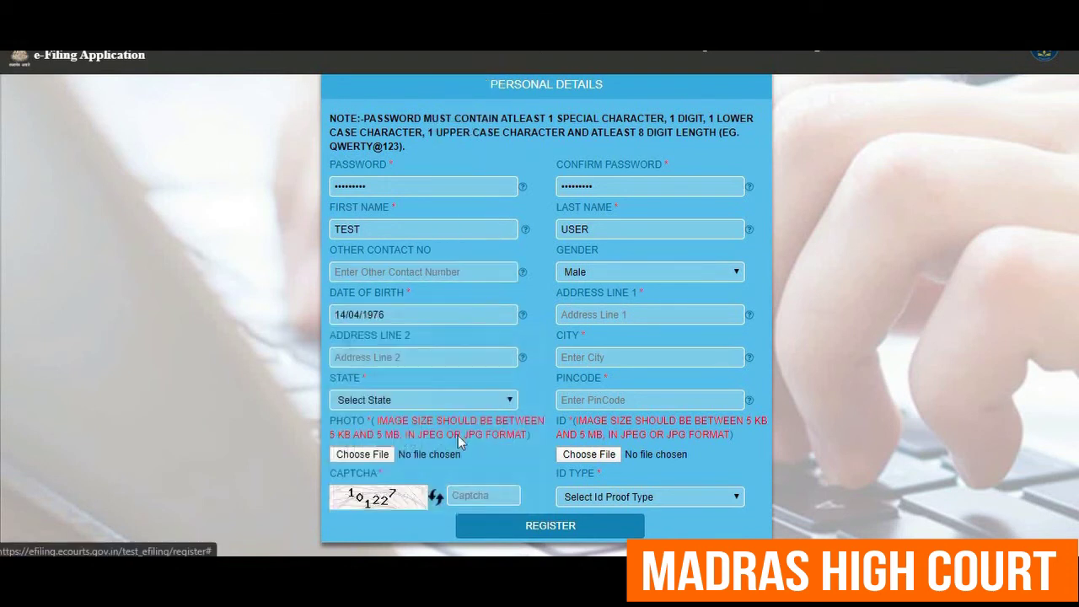
# Fill in the two address lines, state and pincode
pyautogui.click(610, 313)
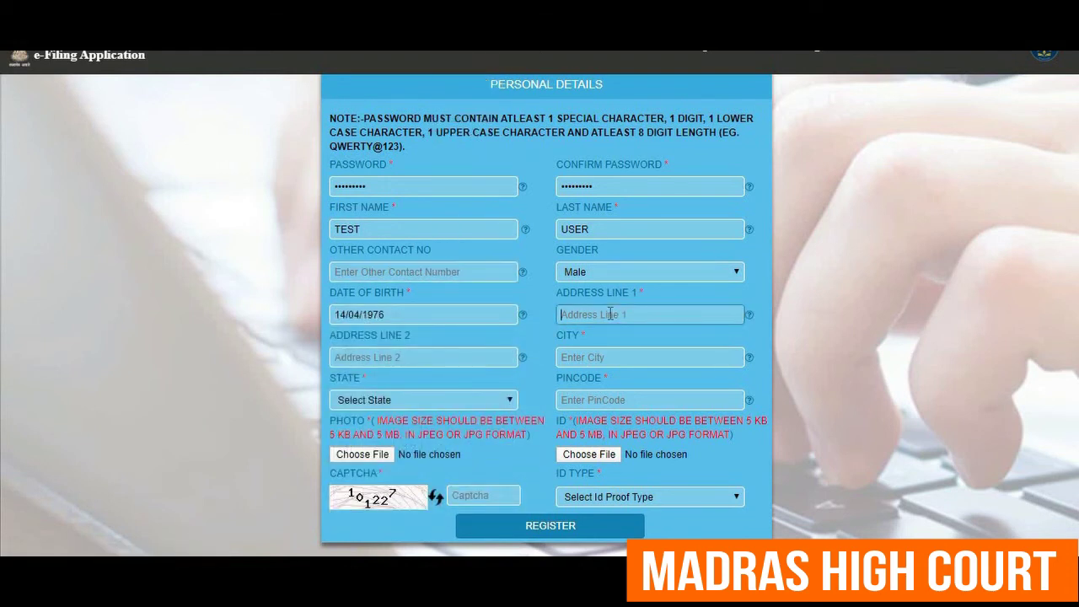
pyautogui.write('LAW CHAMBER')
pyautogui.press('Tab')
pyautogui.write('CH')
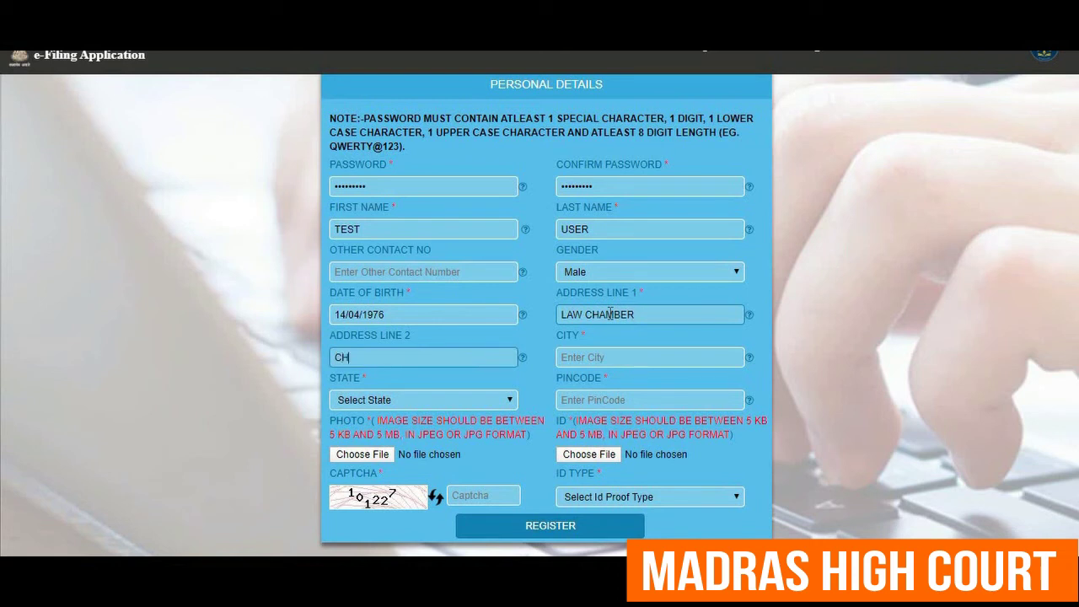
pyautogui.write('ENNAI')
pyautogui.press('Tab')
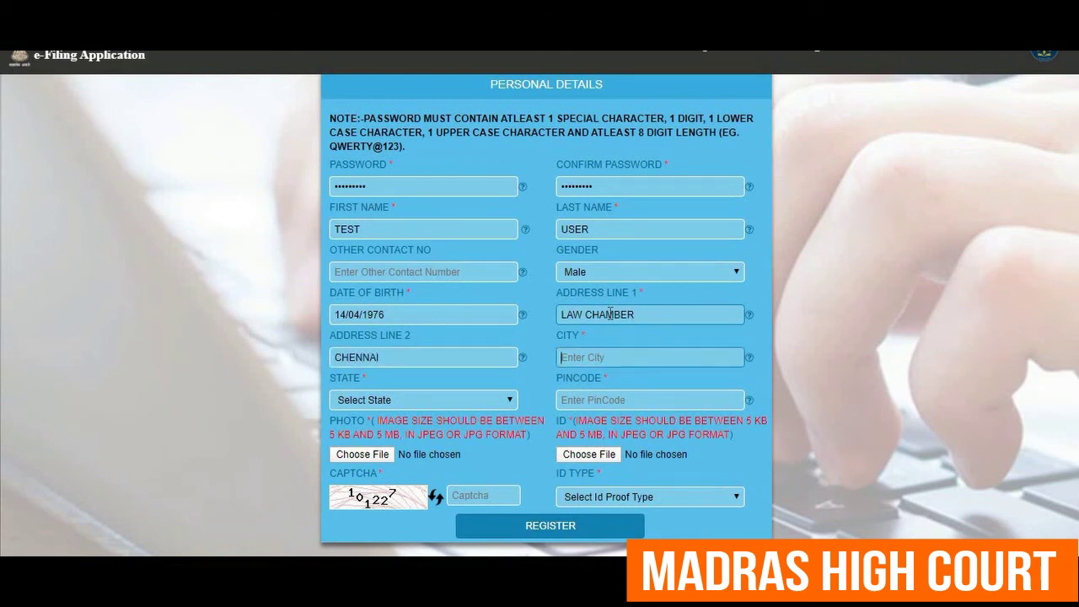
pyautogui.write('CHENNAI')
pyautogui.press('Tab')
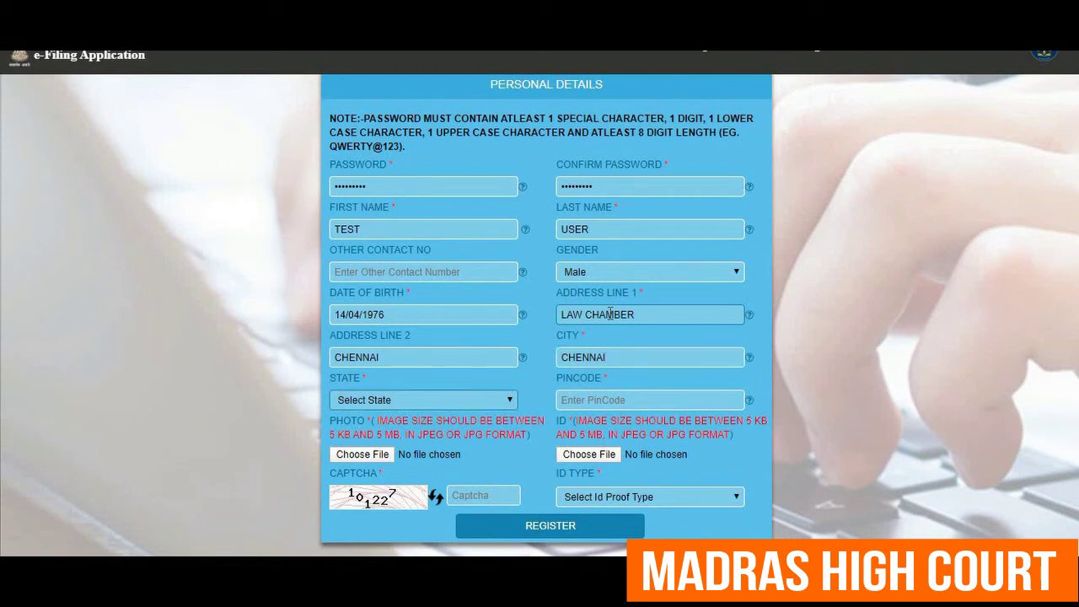
pyautogui.press('t')
pyautogui.press('Tab')
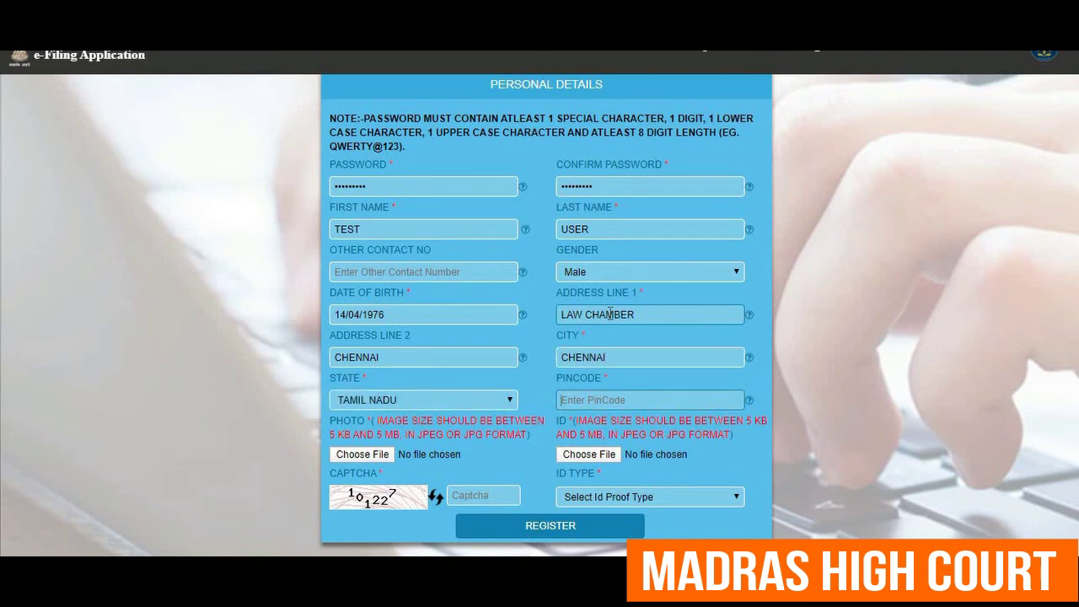
pyautogui.write('600104')
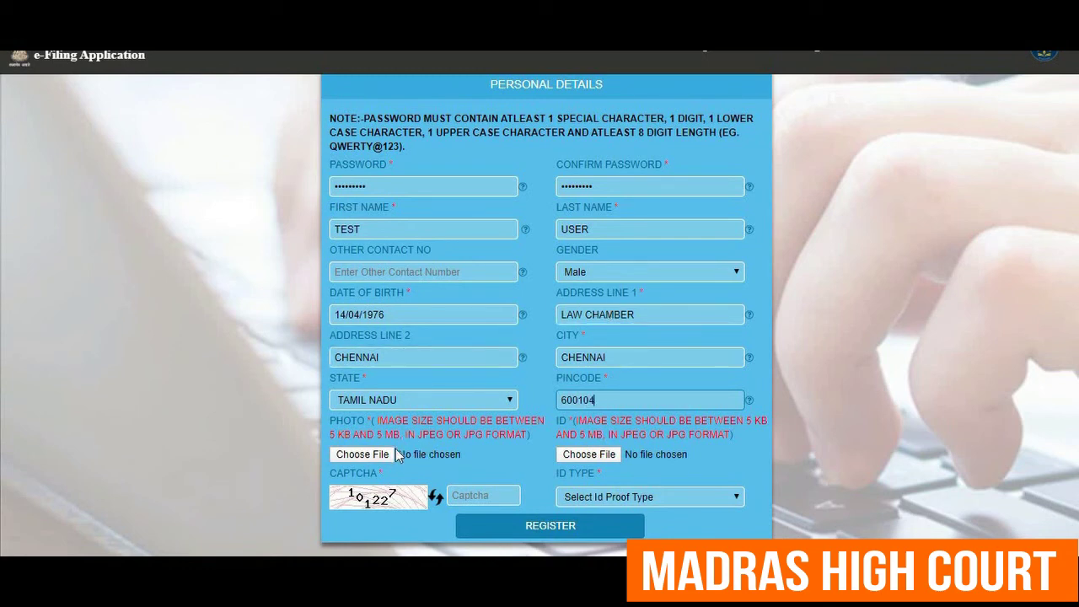
pyautogui.click(383, 453)
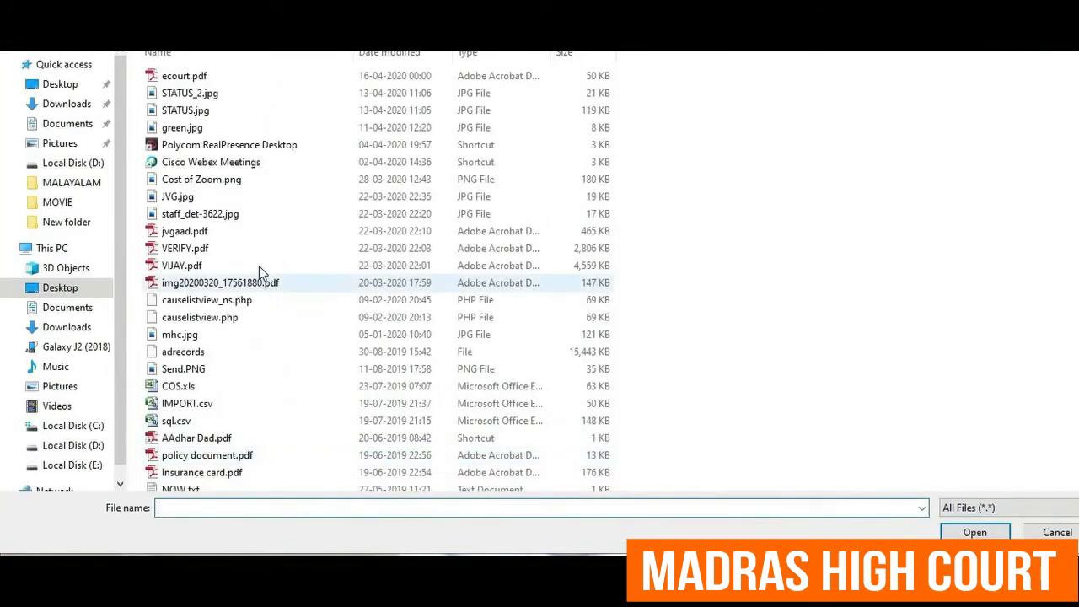
# Attach JVG.jpg as the advocate's photo and mhc.jpg as the ID proof image
pyautogui.click(179, 196)
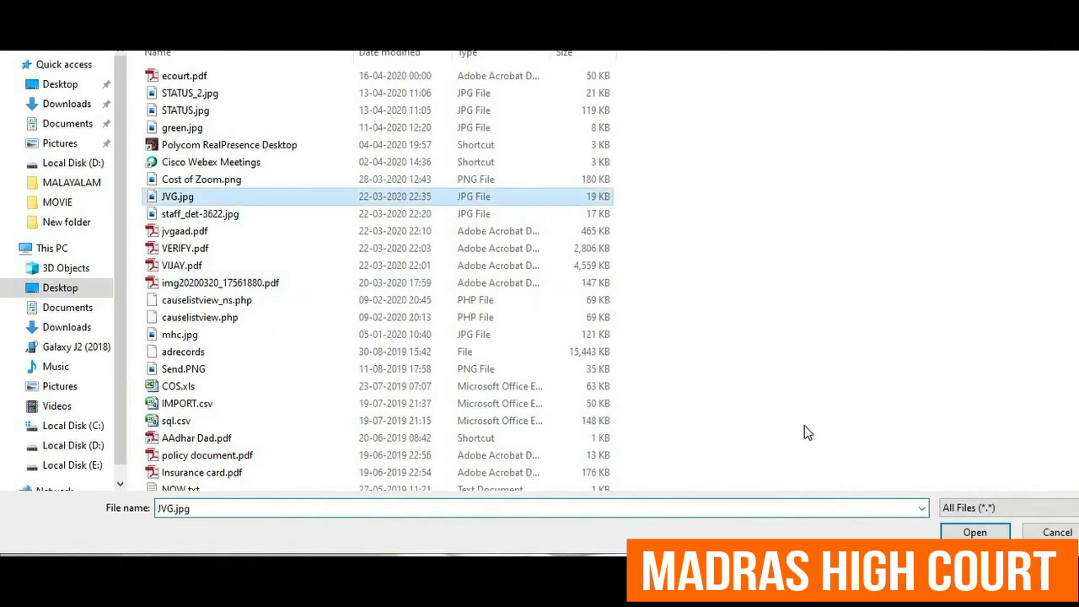
pyautogui.press('Return')
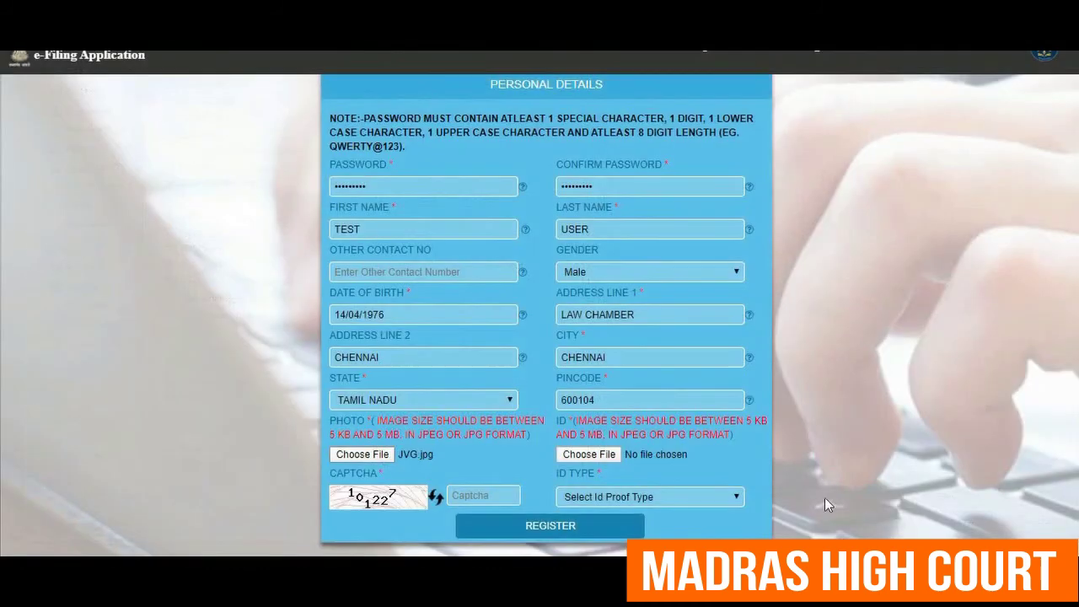
pyautogui.click(588, 454)
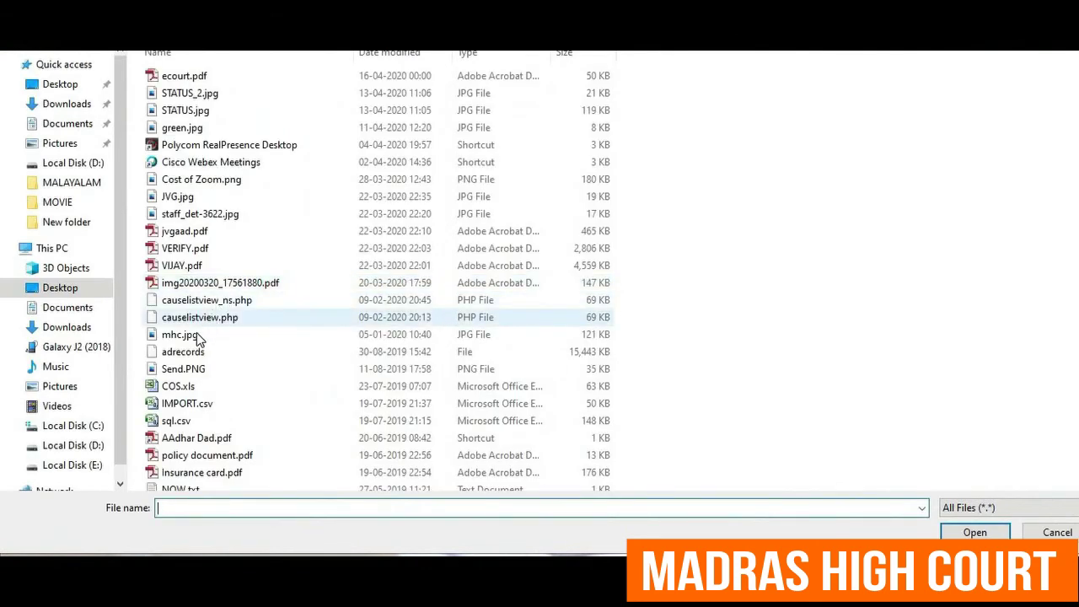
pyautogui.click(196, 335)
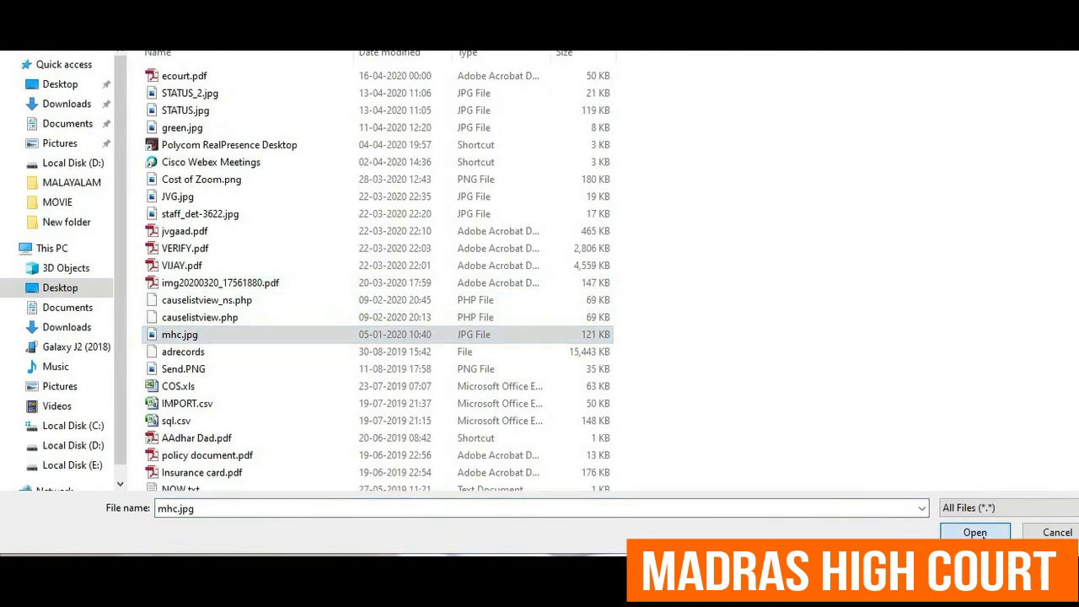
pyautogui.click(975, 532)
pyautogui.click(719, 502)
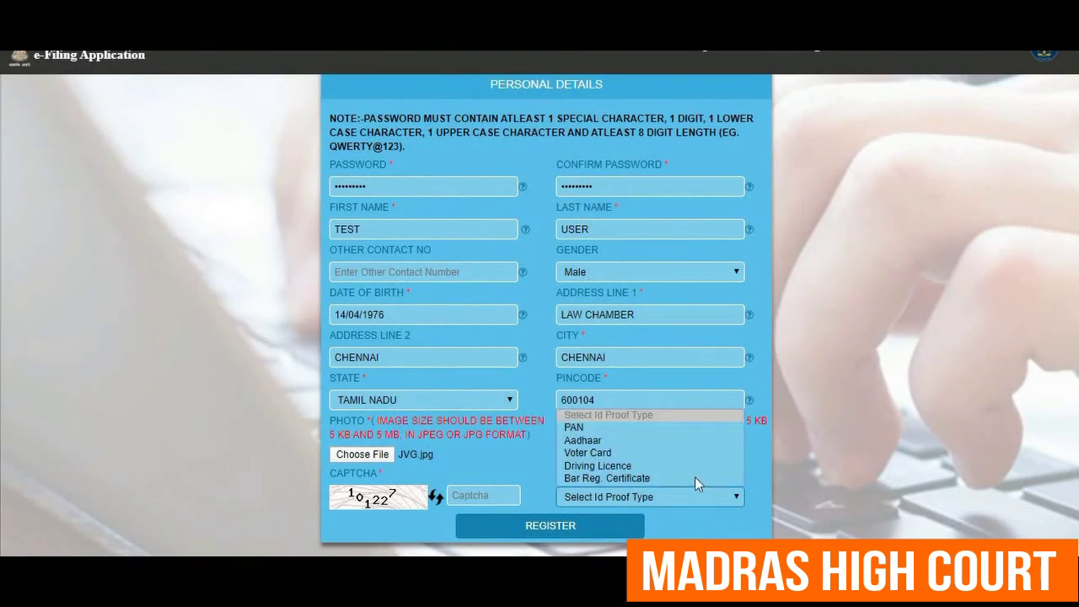
# Choose Bar Reg. Certificate as the ID type, enter the captcha and submit the registration
pyautogui.click(684, 479)
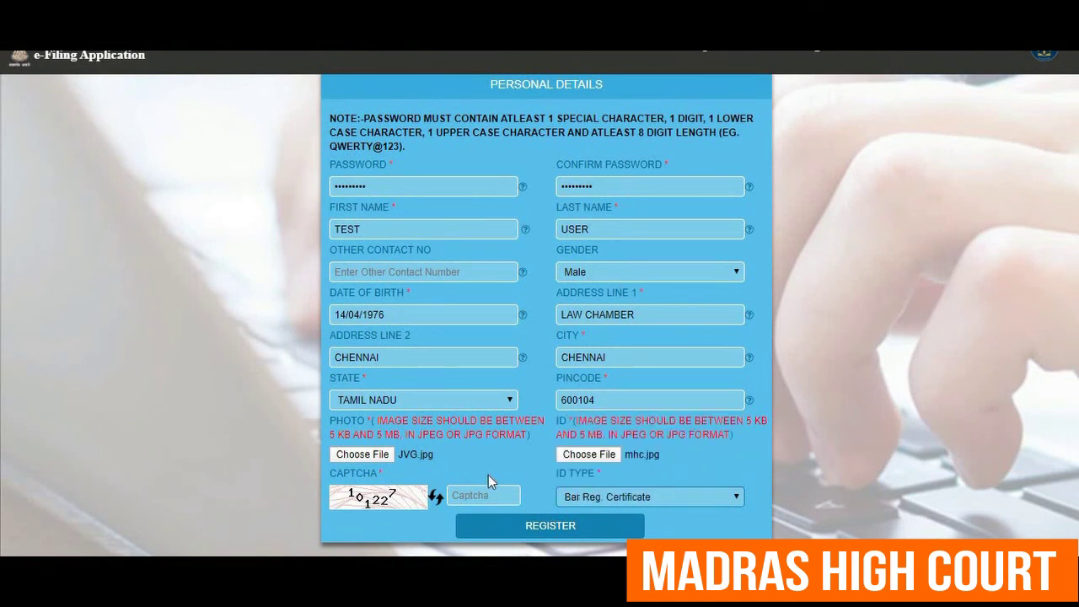
pyautogui.click(484, 493)
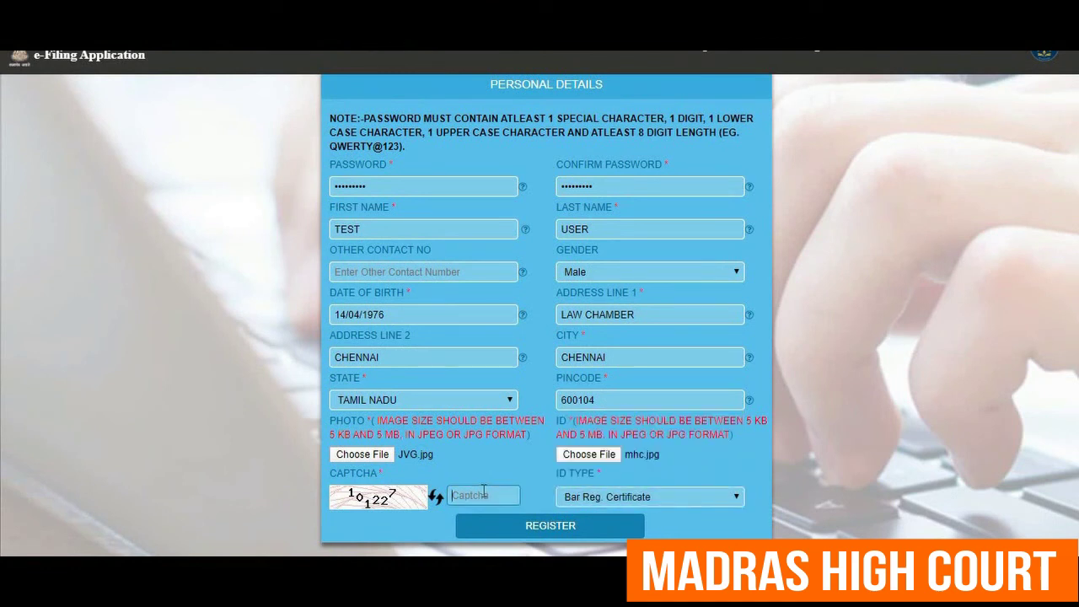
pyautogui.write('101227')
pyautogui.click(585, 536)
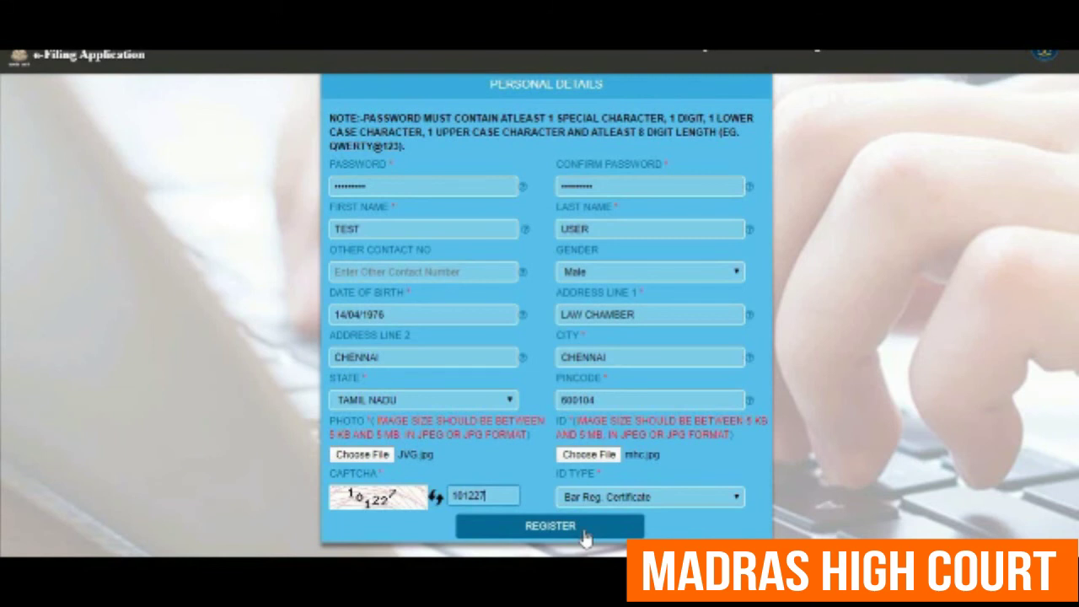
pyautogui.click(584, 531)
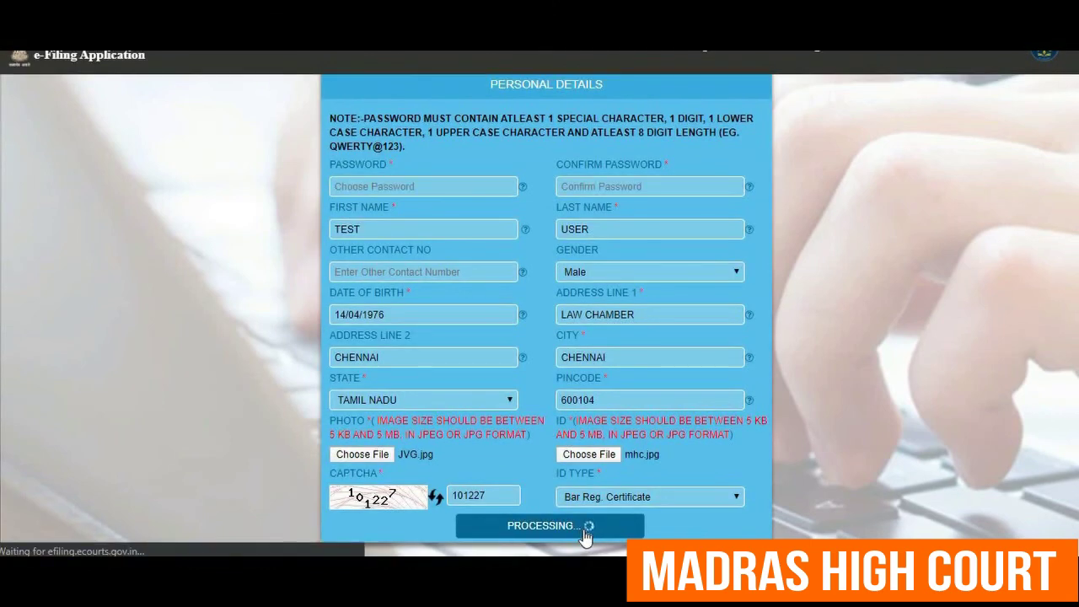